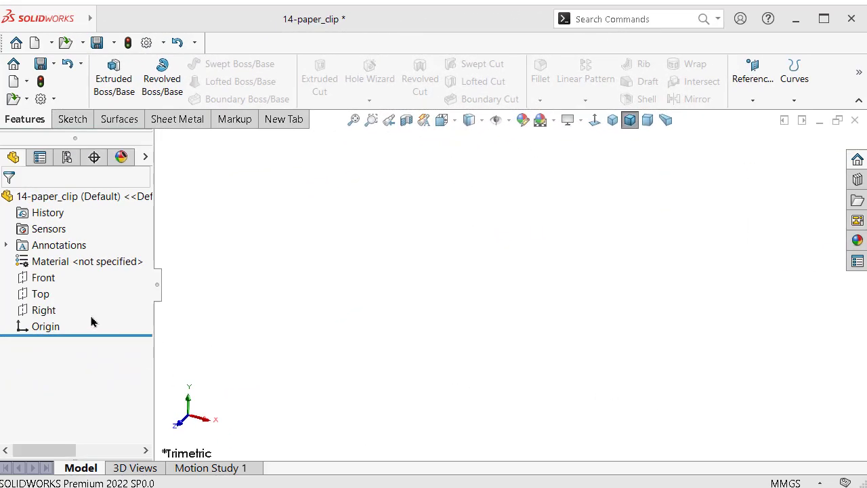
# Step: Start a sketch on the Top plane and draw an inner center rectangle at the origin as construction geometry
pyautogui.click(42, 293)
pyautogui.click(54, 272)
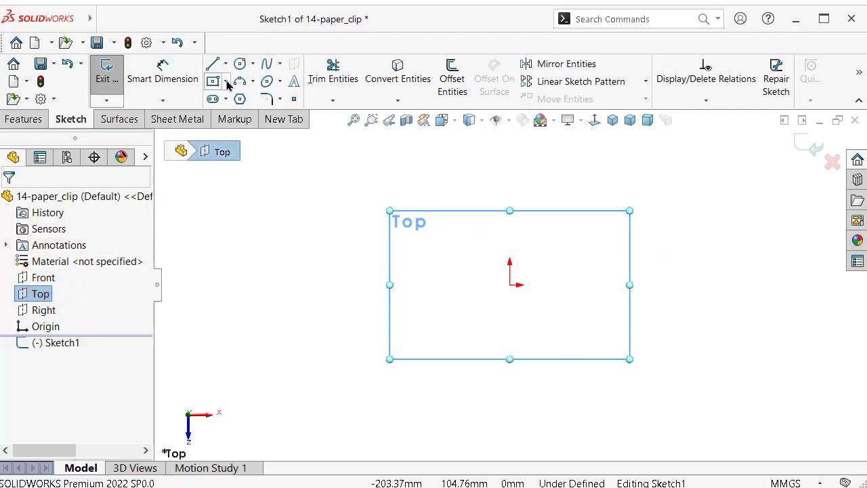
pyautogui.click(227, 81)
pyautogui.click(238, 116)
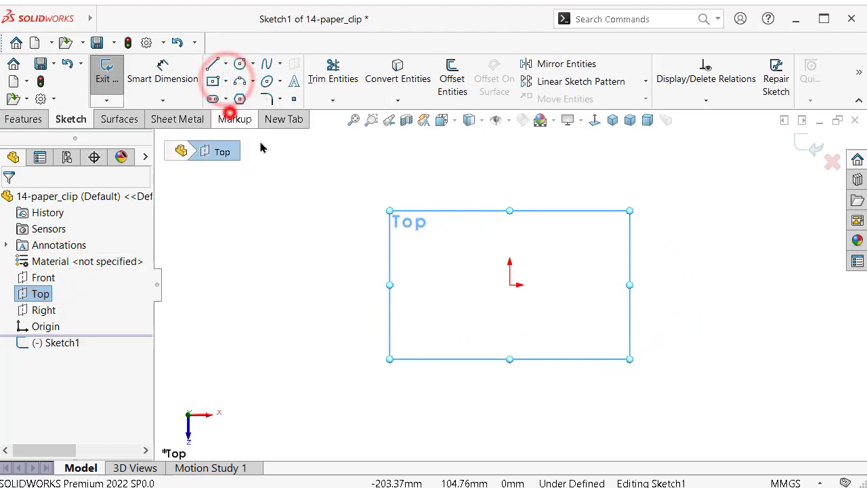
pyautogui.click(509, 285)
pyautogui.click(457, 185)
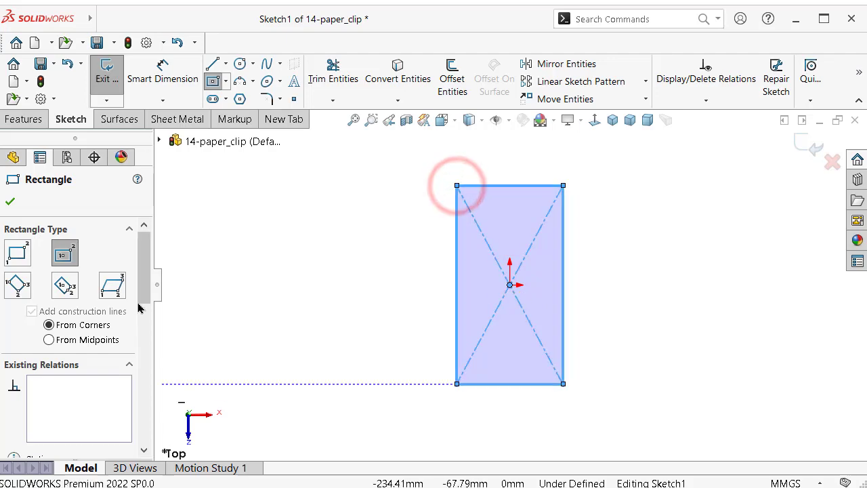
pyautogui.moveTo(140, 288); pyautogui.dragTo(139, 380)
pyautogui.click(32, 276)
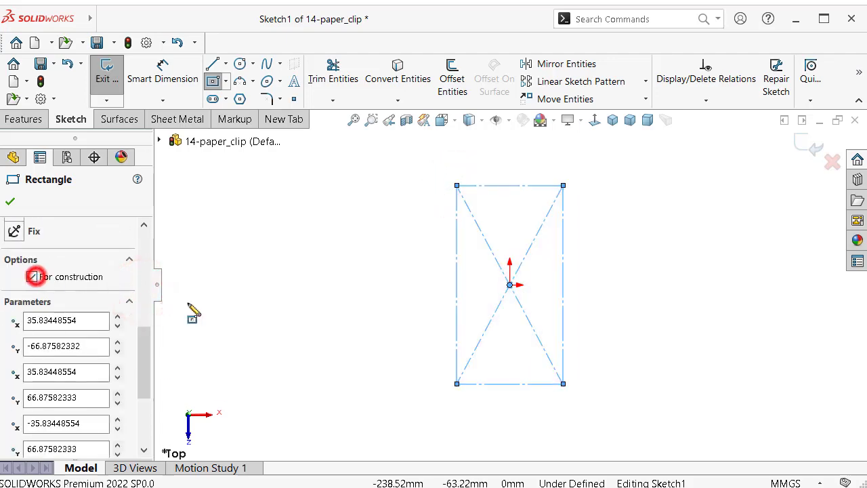
# Step: Add a larger outer construction center rectangle around the origin
pyautogui.click(509, 285)
pyautogui.click(422, 136)
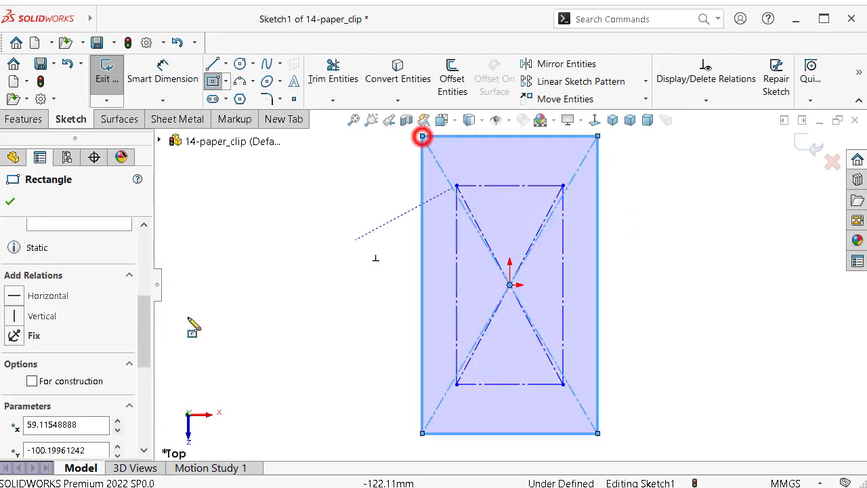
pyautogui.moveTo(146, 334); pyautogui.dragTo(146, 365)
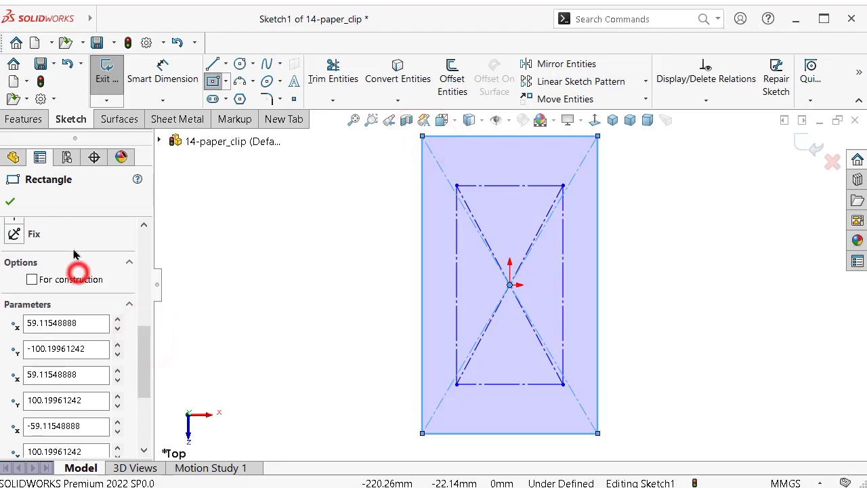
pyautogui.click(75, 280)
pyautogui.click(16, 193)
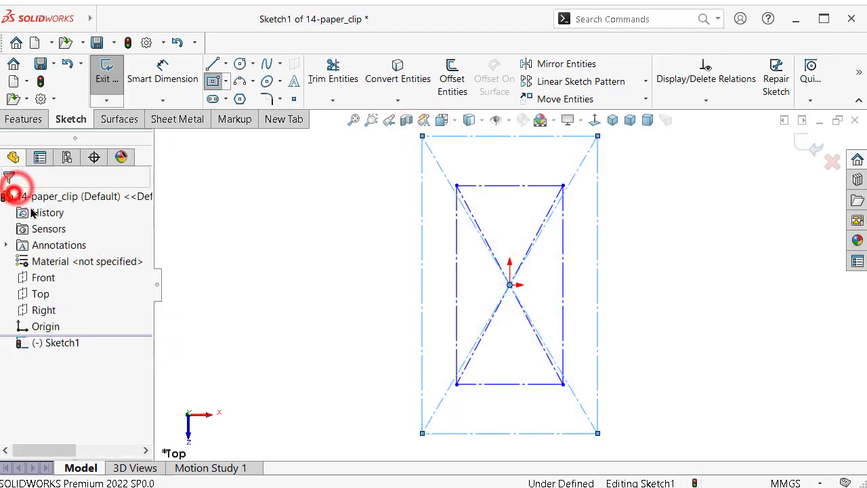
# Step: Dimension the rectangle heights: inner 20 and outer 35
pyautogui.press('z')
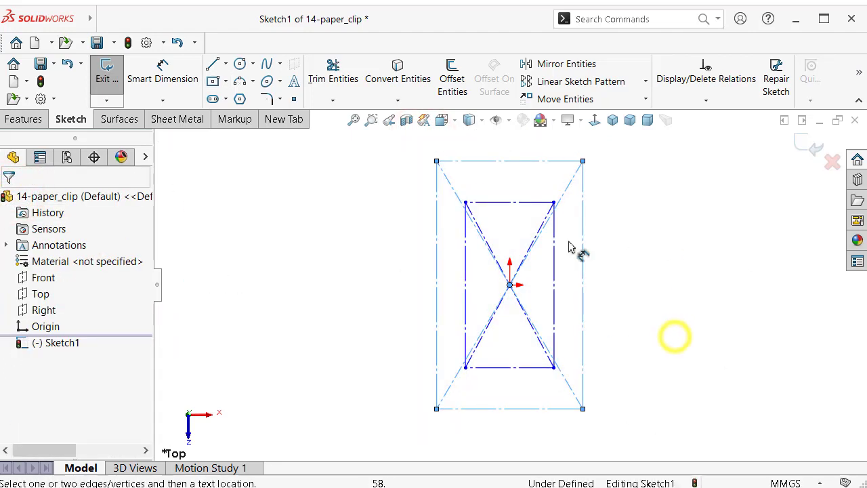
pyautogui.click(553, 255)
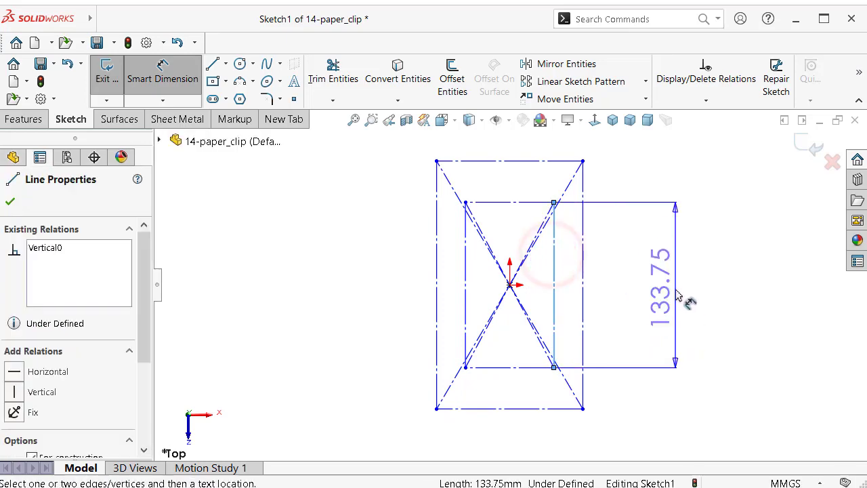
pyautogui.click(680, 293)
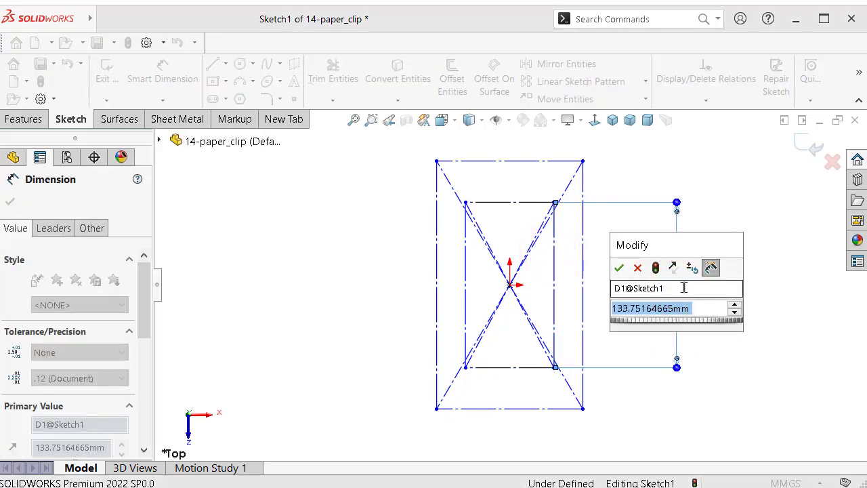
pyautogui.write('20')
pyautogui.press('Return')
pyautogui.click(591, 283)
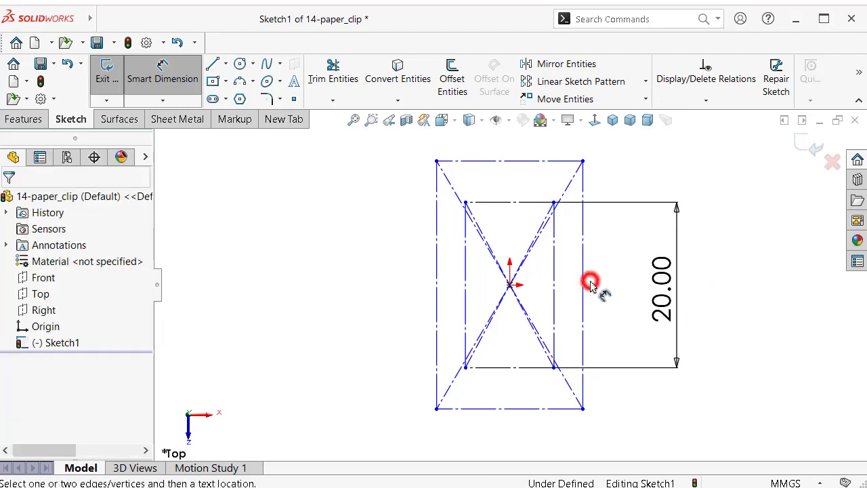
pyautogui.click(584, 285)
pyautogui.click(731, 290)
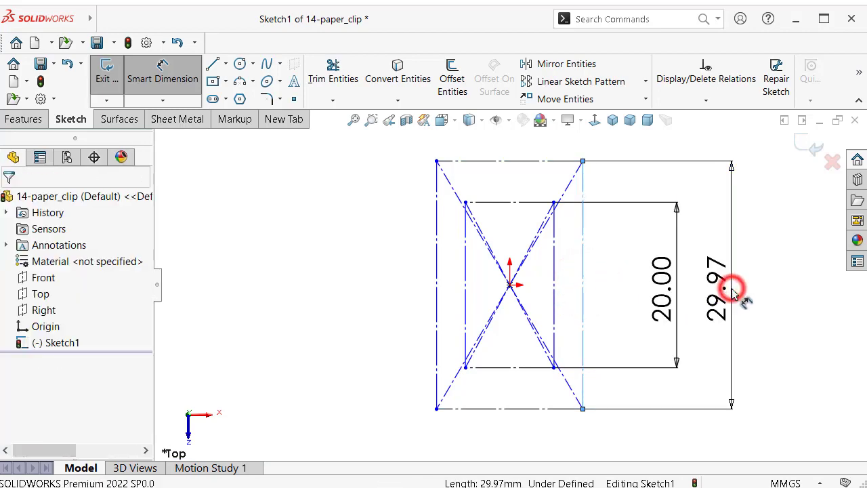
pyautogui.write('35')
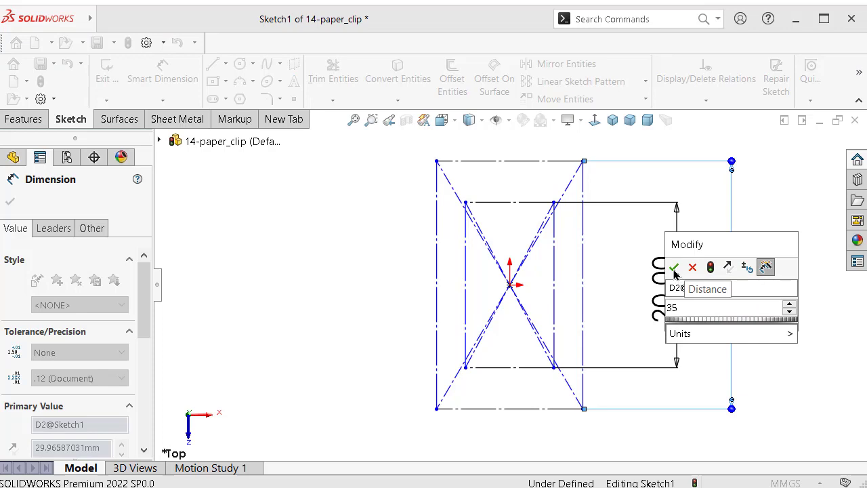
pyautogui.click(675, 268)
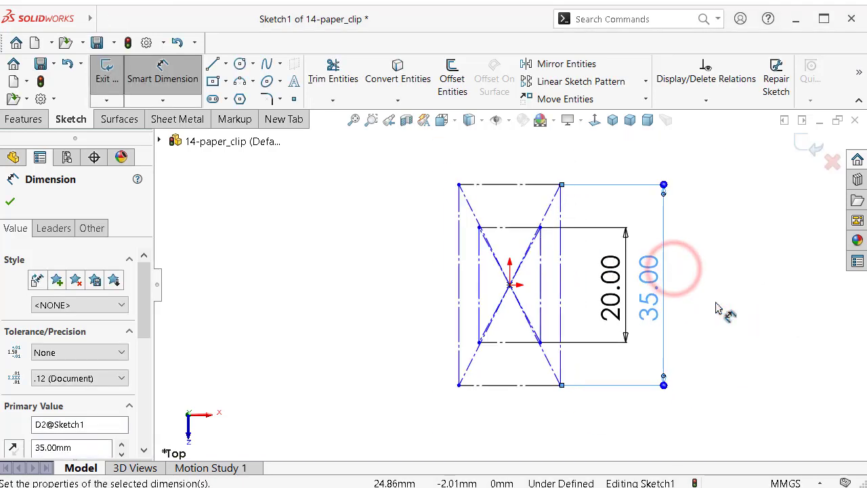
# Step: Dimension the rectangle widths: inner 5.5 and outer 8
pyautogui.click(513, 333)
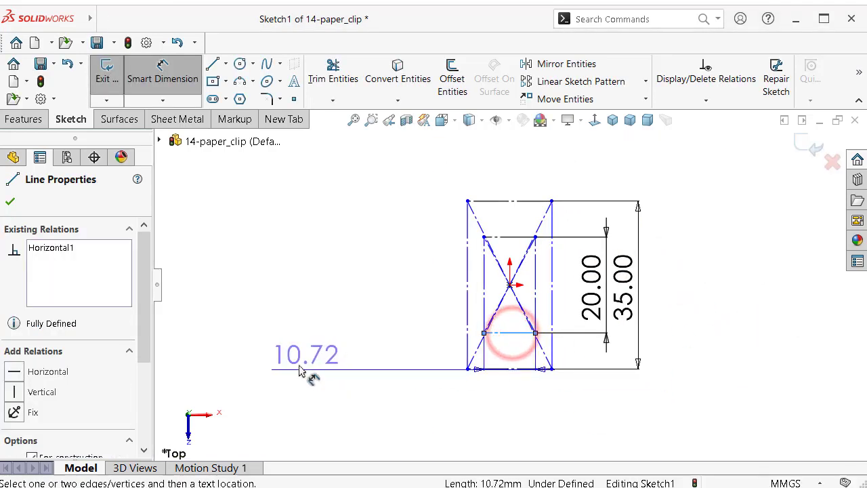
pyautogui.click(290, 358)
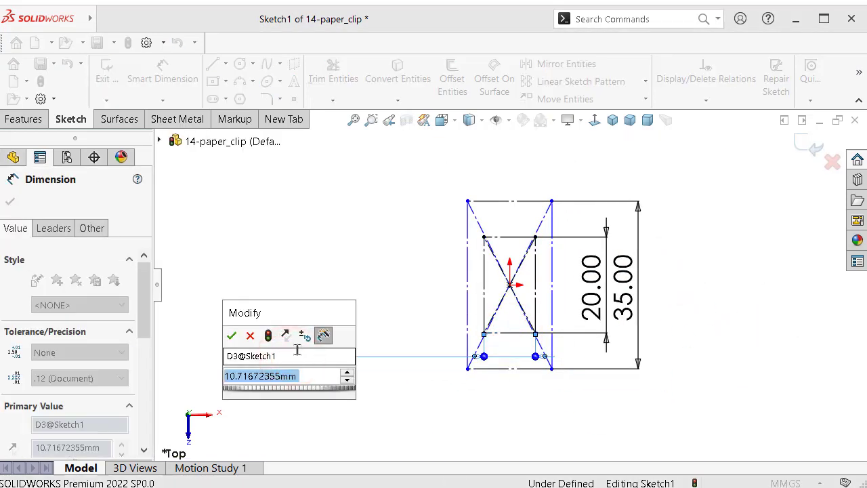
pyautogui.write('5.5')
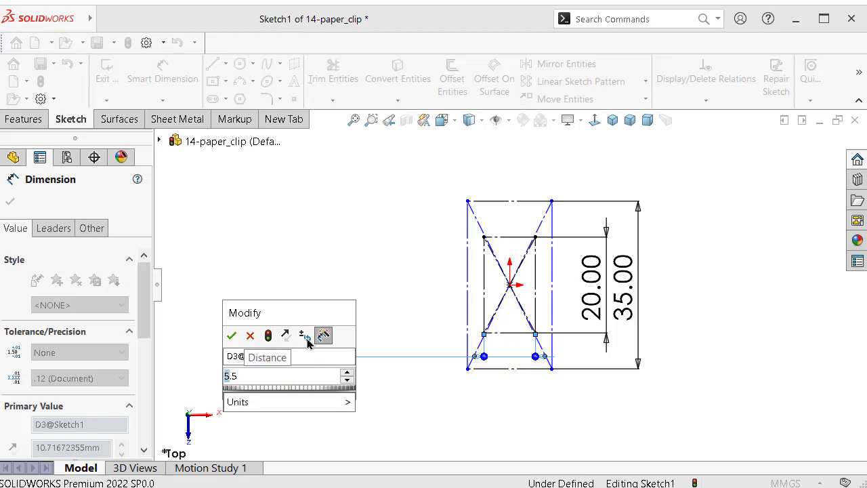
pyautogui.press('Return')
pyautogui.click(517, 370)
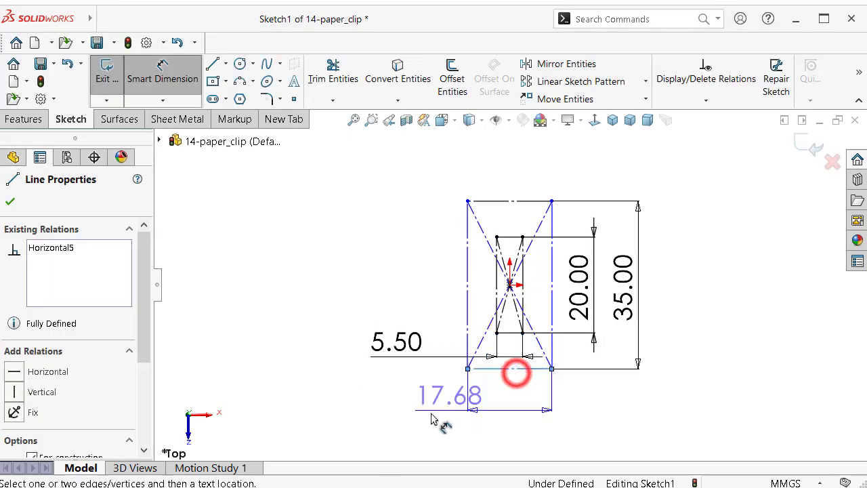
pyautogui.click(328, 418)
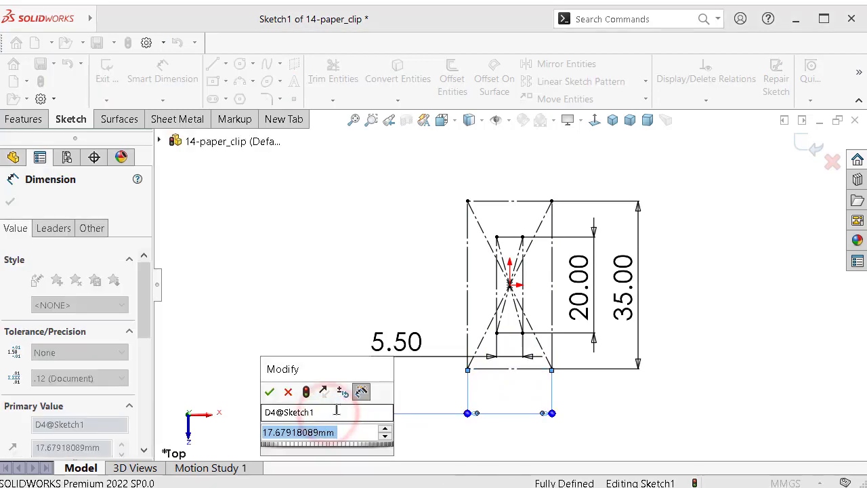
pyautogui.write('8')
pyautogui.press('Return')
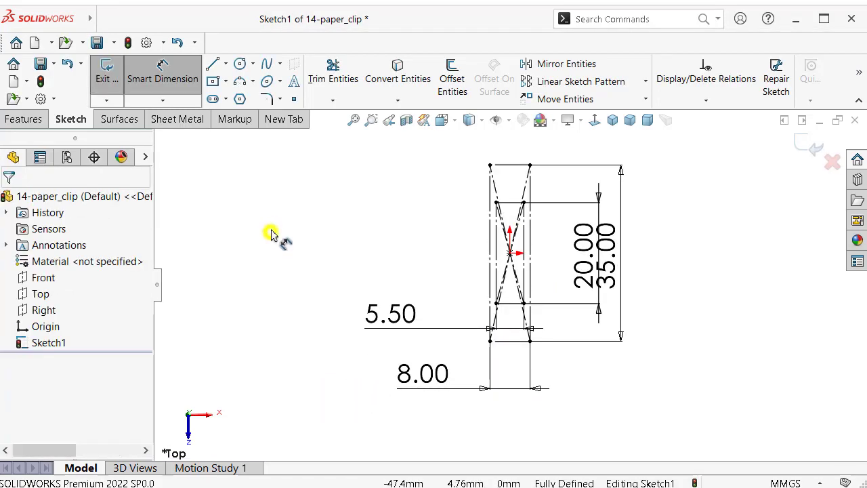
pyautogui.moveTo(271, 232); pyautogui.dragTo(192, 231, button='right')
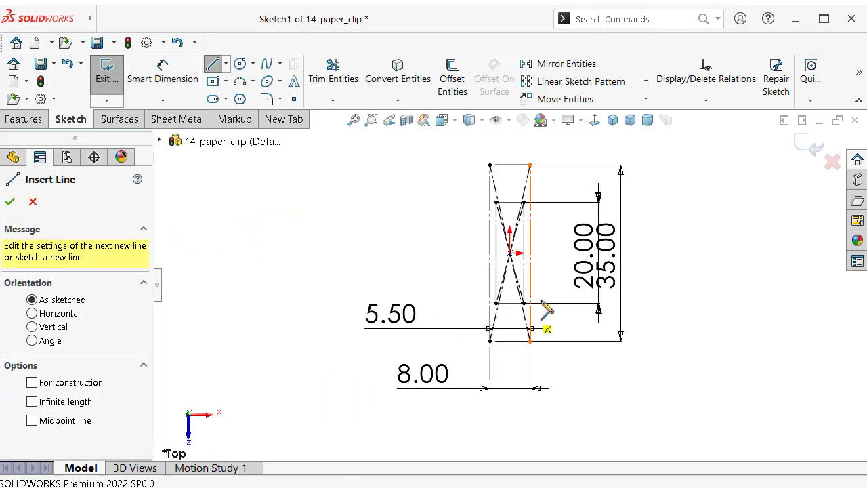
# Step: Draw a vertical line with a 2.75-radius top tangent arc, then a line and tangent arc around the lower end
pyautogui.scroll(-3, 542, 314)
pyautogui.scroll(1, 467, 318)
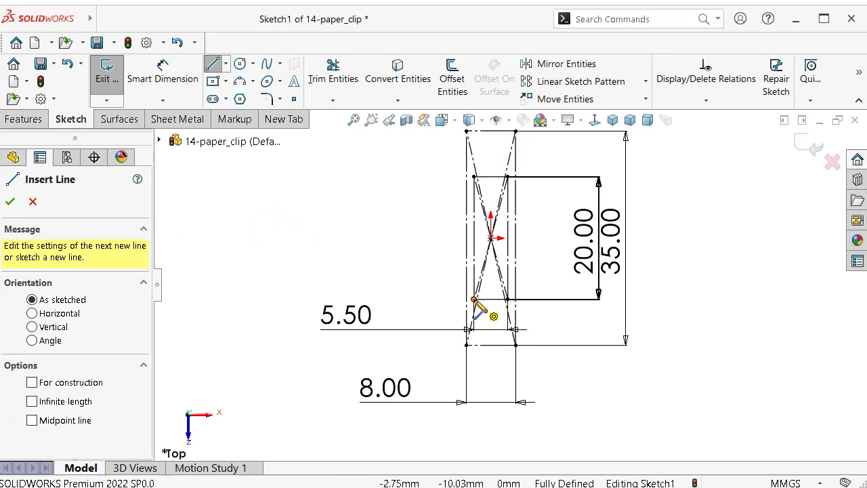
pyautogui.click(473, 299)
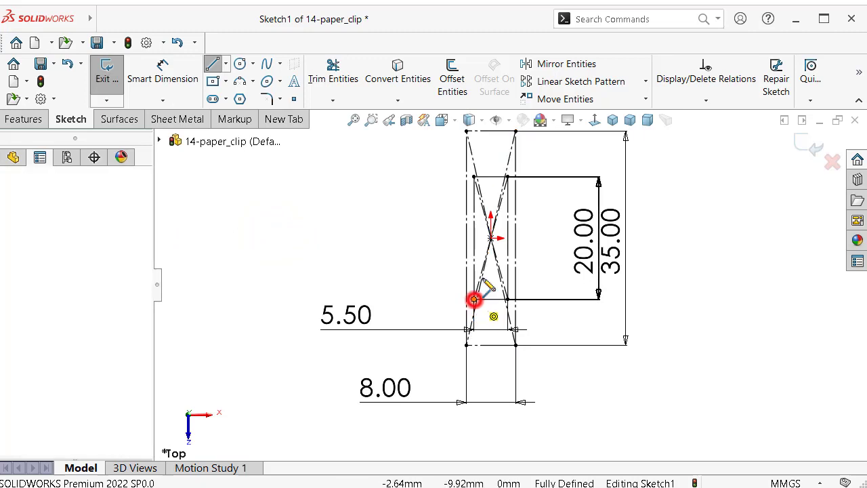
pyautogui.click(473, 177)
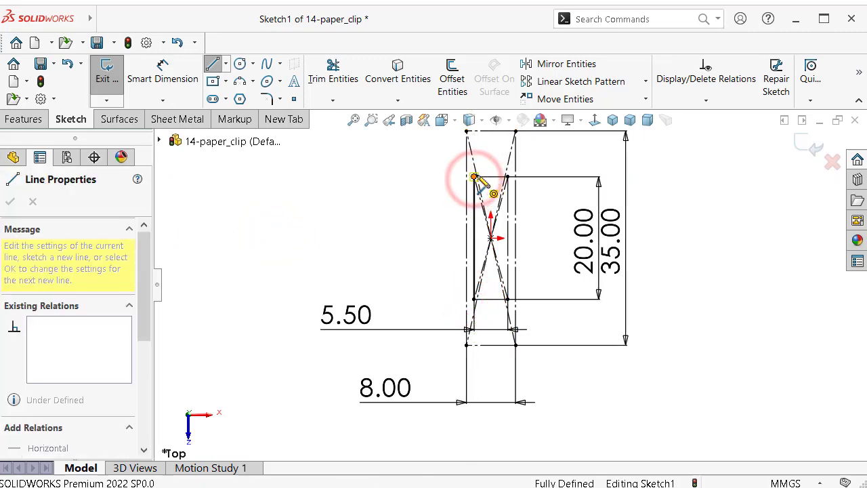
pyautogui.press('a')
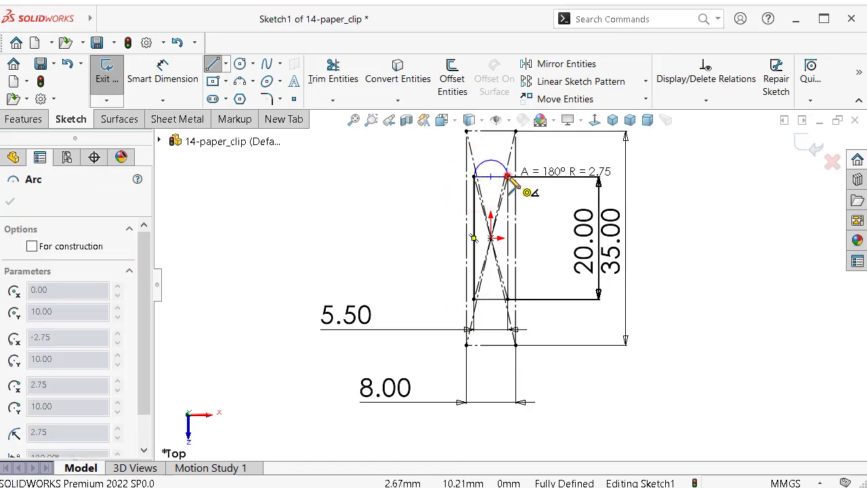
pyautogui.click(507, 176)
pyautogui.scroll(-2, 512, 302)
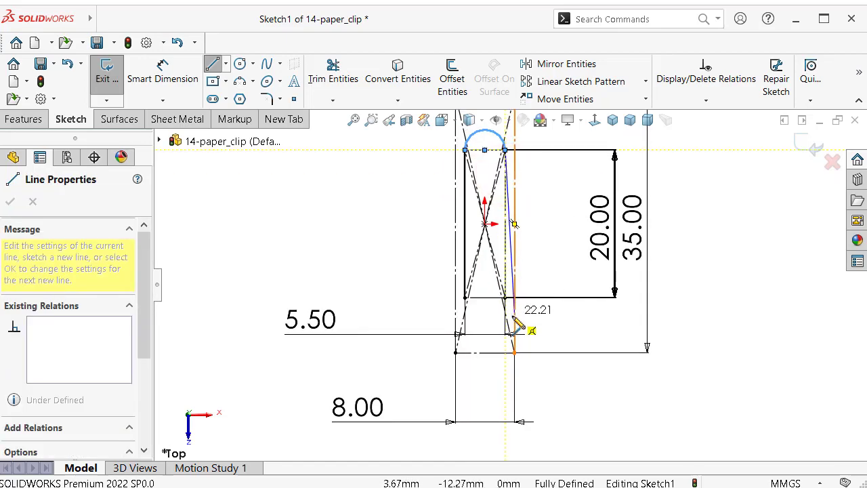
pyautogui.scroll(-1, 509, 301)
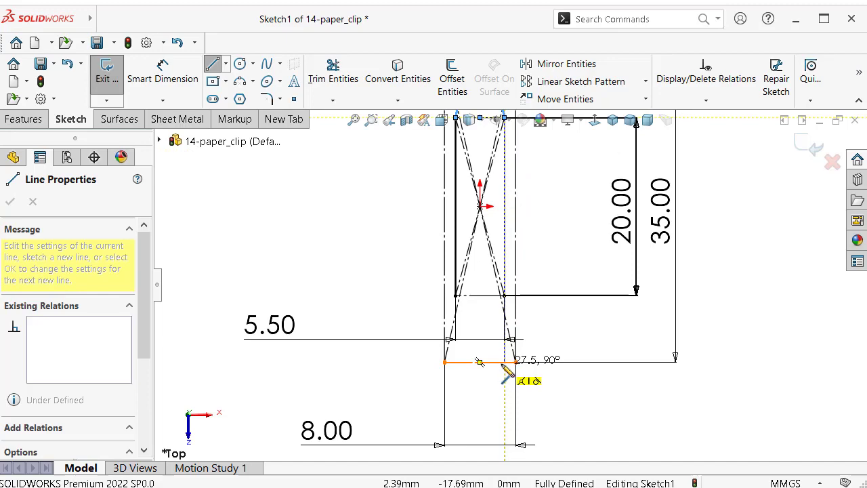
pyautogui.click(504, 362)
pyautogui.press('a')
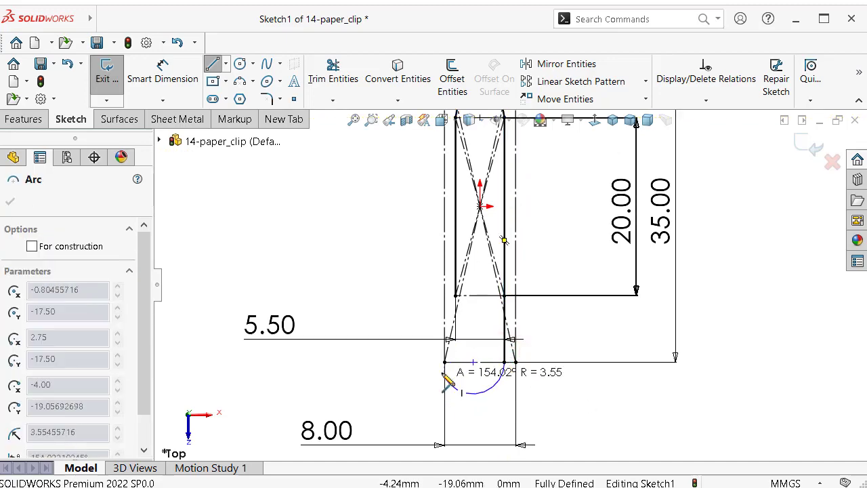
pyautogui.click(444, 362)
# Step: Continue with a long left line, a 180° top tangent arc, and a final line ending on the inner horizontal line
pyautogui.scroll(2, 488, 271)
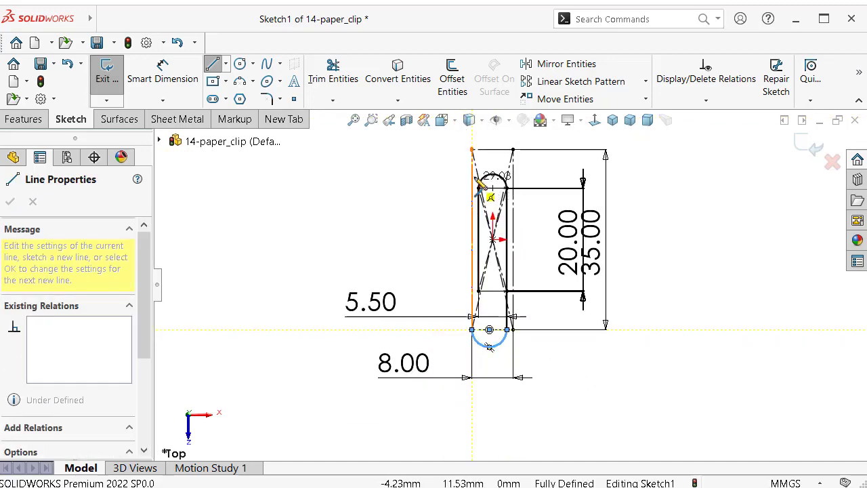
pyautogui.click(473, 149)
pyautogui.scroll(1, 468, 146)
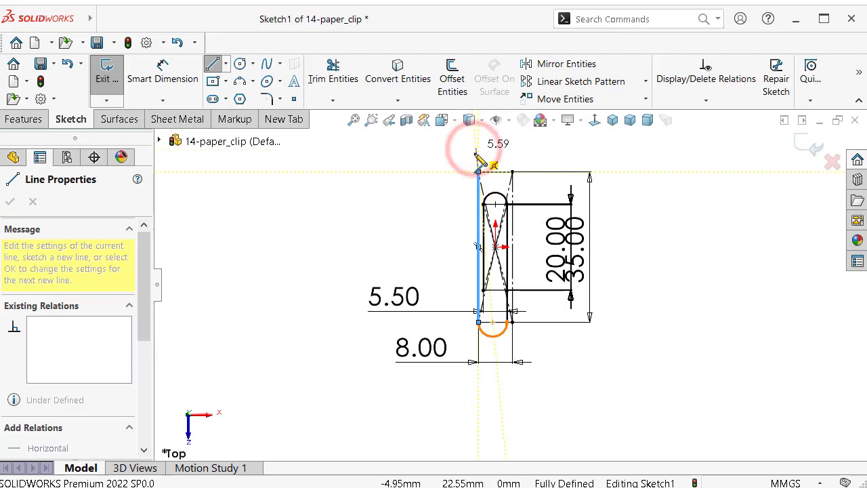
pyautogui.press('a')
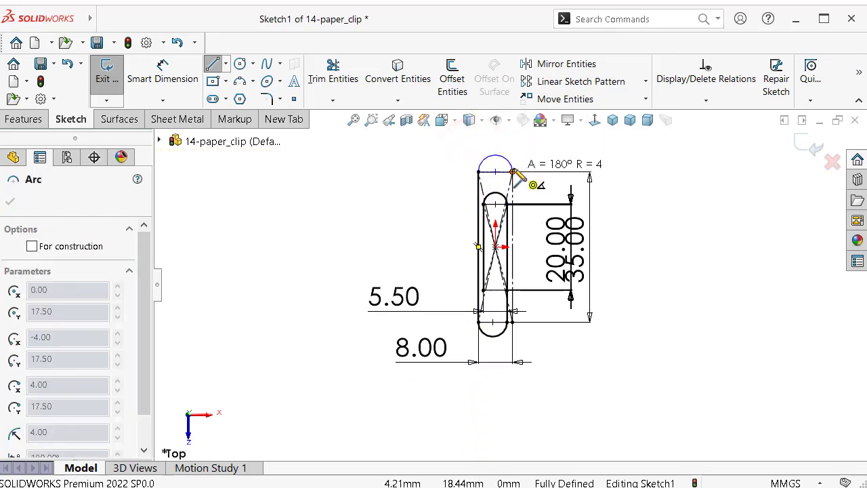
pyautogui.click(513, 172)
pyautogui.scroll(-4, 507, 318)
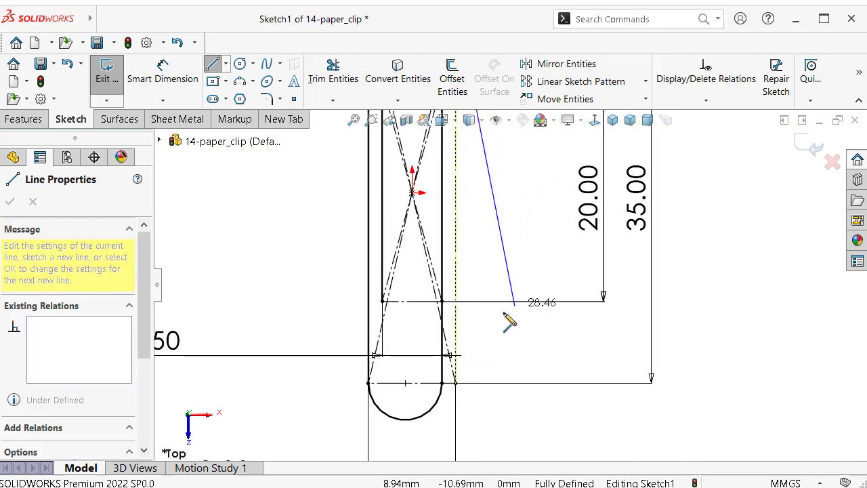
pyautogui.click(458, 302)
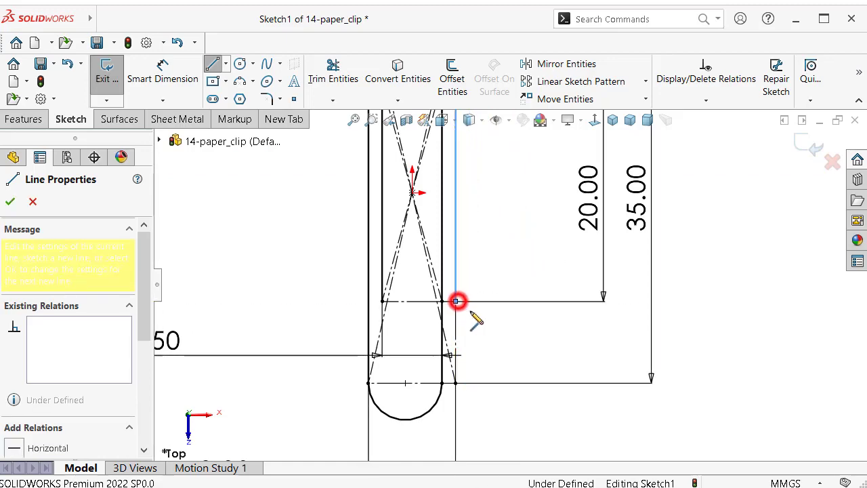
# Step: Make the last line's open endpoint coincident with the inner horizontal line, fully defining Sketch1
pyautogui.rightClick(474, 315)
pyautogui.click(496, 325)
pyautogui.scroll(-3, 496, 267)
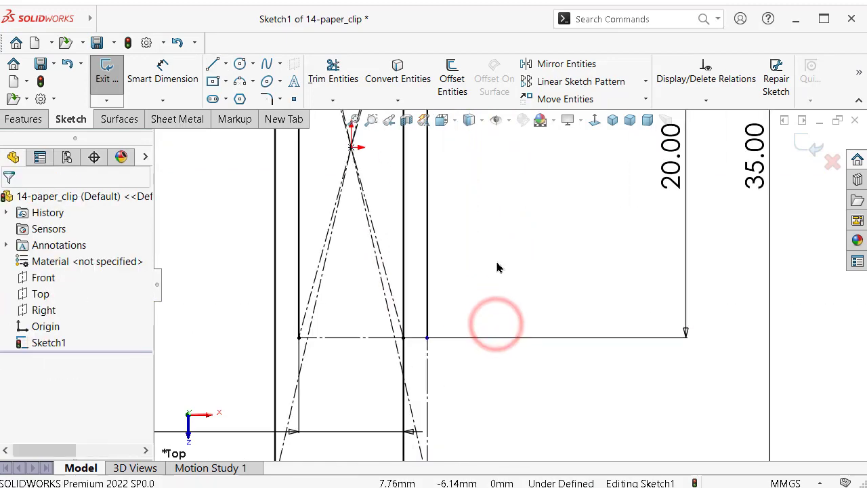
pyautogui.click(428, 341)
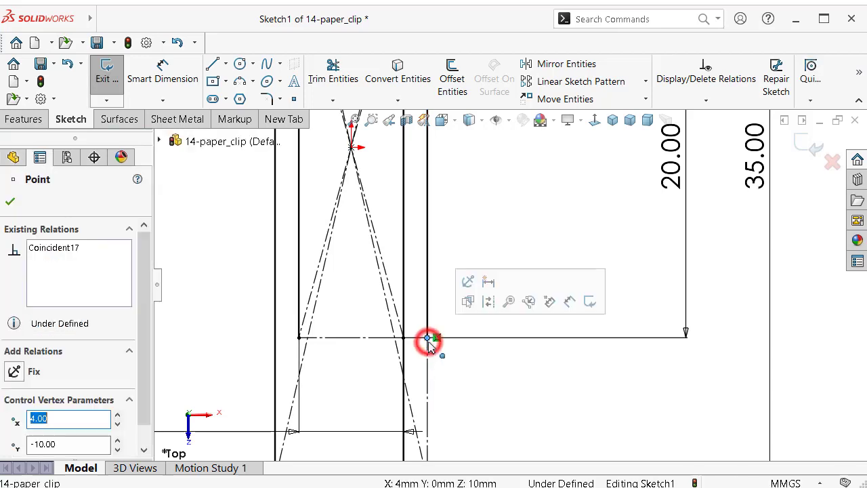
pyautogui.keyDown('ctrl'); pyautogui.click(383, 338); pyautogui.keyUp('ctrl')
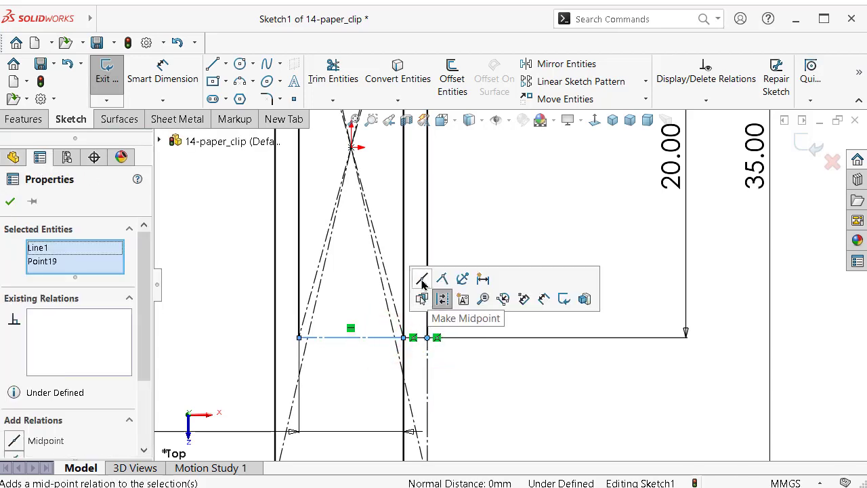
pyautogui.click(442, 278)
pyautogui.scroll(3, 609, 361)
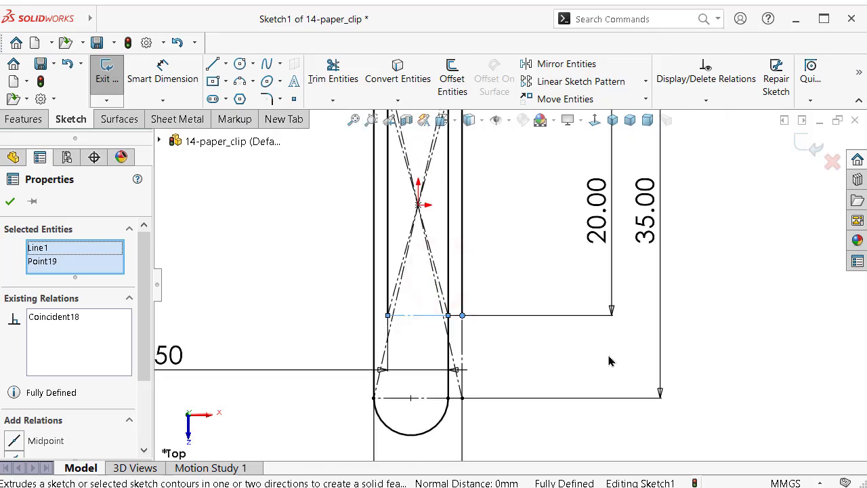
pyautogui.moveTo(725, 337); pyautogui.dragTo(671, 309, button='middle')
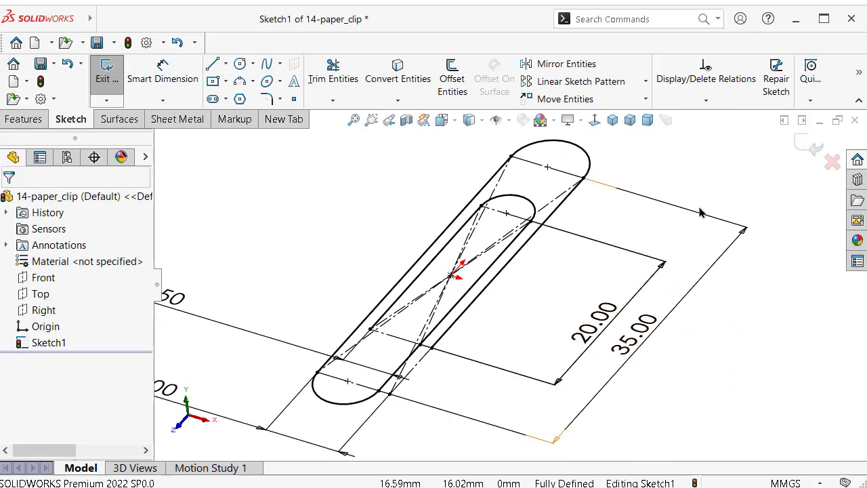
pyautogui.click(24, 119)
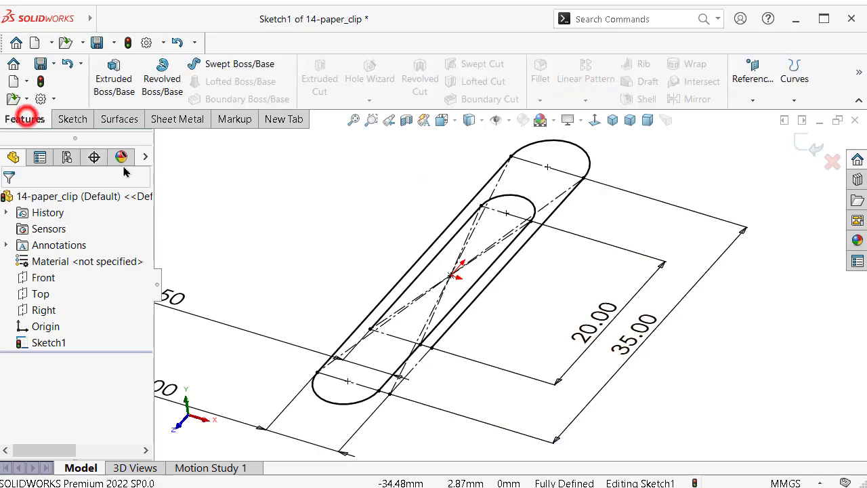
# Step: Sweep a 1.00 mm circular profile along Sketch1 to create the Sweep1 solid
pyautogui.click(203, 63)
pyautogui.click(57, 262)
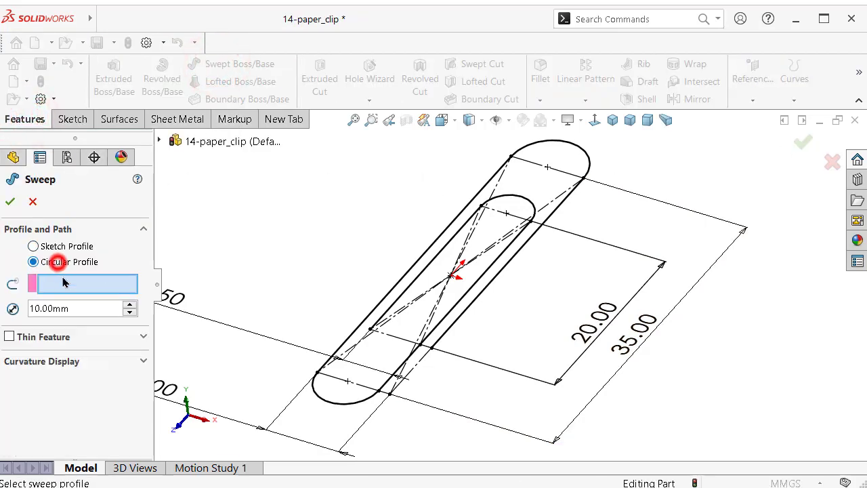
pyautogui.click(68, 308)
pyautogui.write('1')
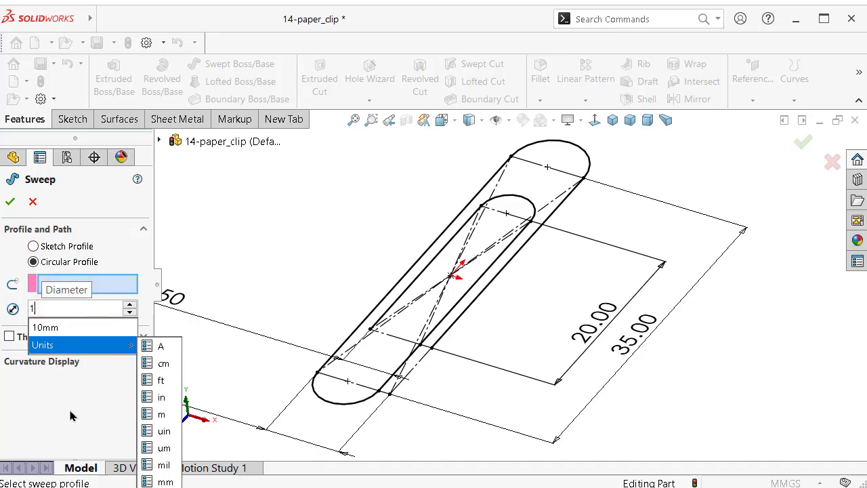
pyautogui.click(61, 413)
pyautogui.click(354, 402)
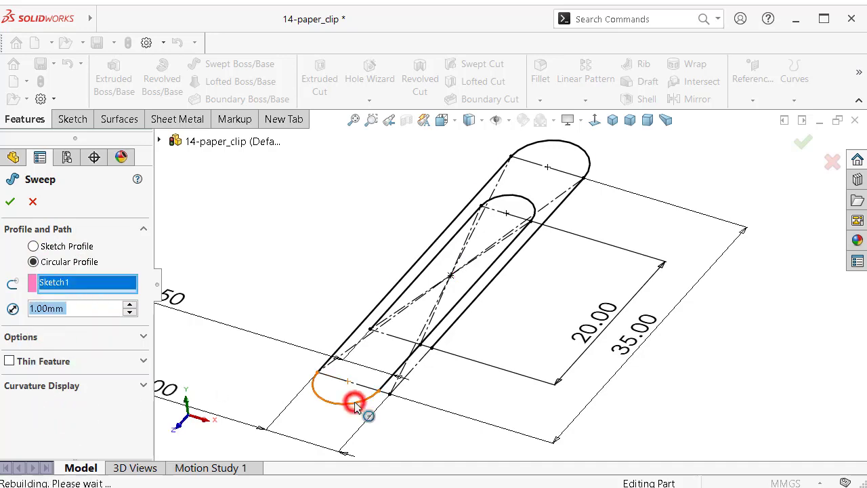
pyautogui.rightClick(355, 401)
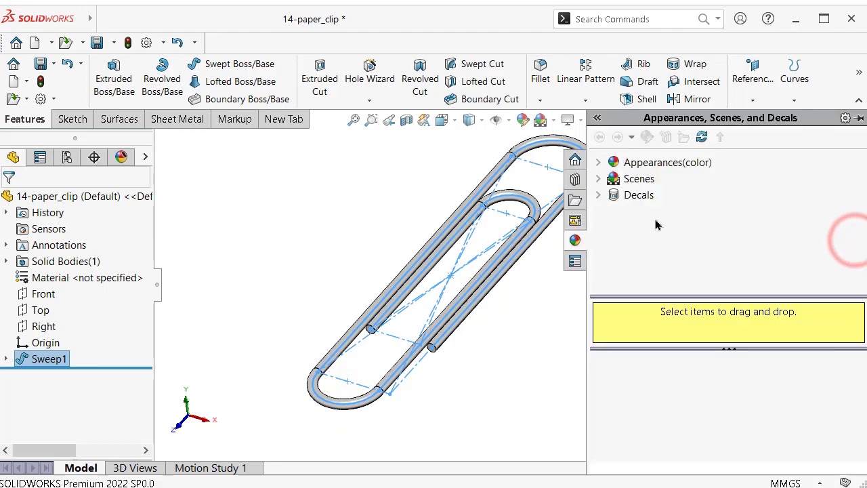
# Step: Apply the polished steel appearance from the Metal category to the paper clip
pyautogui.click(600, 163)
pyautogui.click(647, 195)
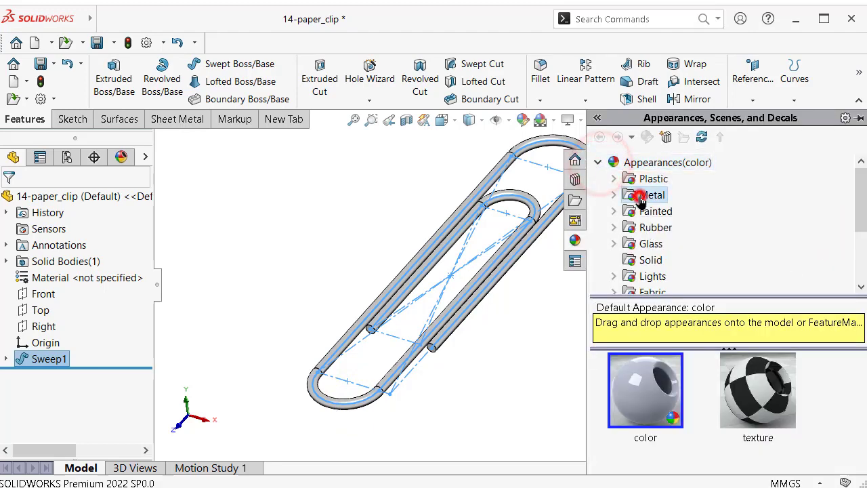
pyautogui.moveTo(649, 396); pyautogui.dragTo(519, 387)
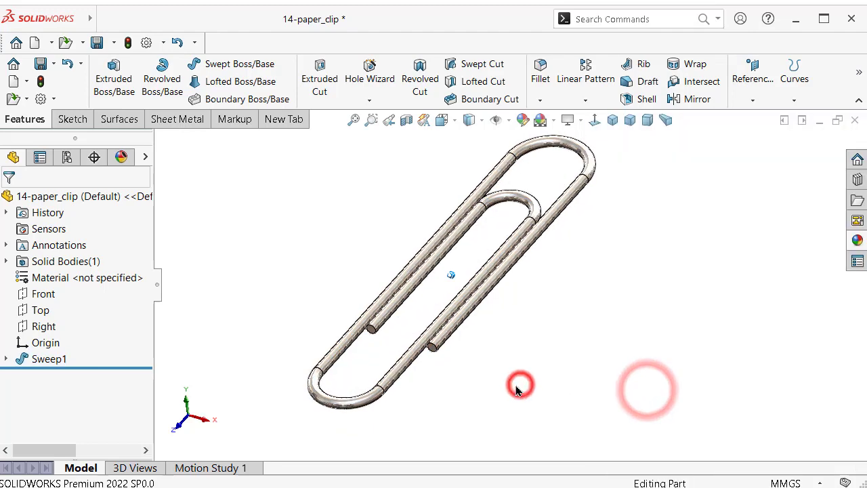
pyautogui.moveTo(519, 383)
pyautogui.mouseDown(button='middle')
pyautogui.moveTo(519, 368)
pyautogui.moveTo(542, 348)
pyautogui.mouseUp(button='middle')
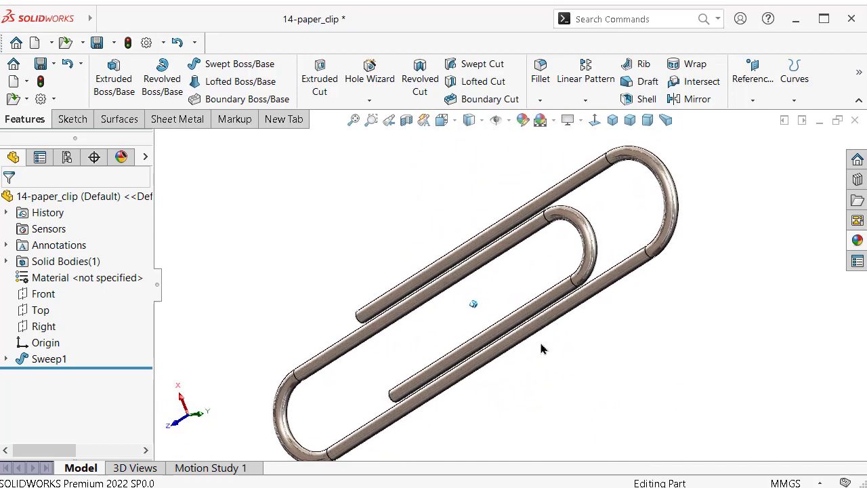
# Step: Select all tangent faces of the paper clip
pyautogui.rightClick(671, 236)
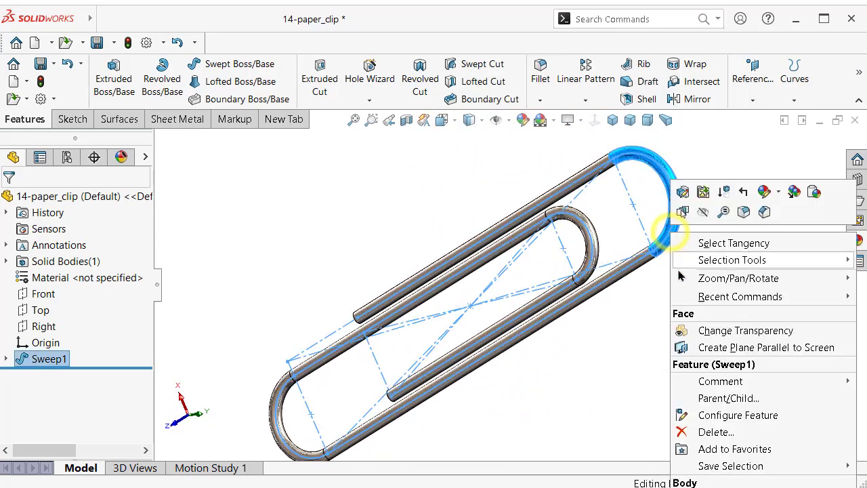
pyautogui.click(713, 242)
pyautogui.click(113, 122)
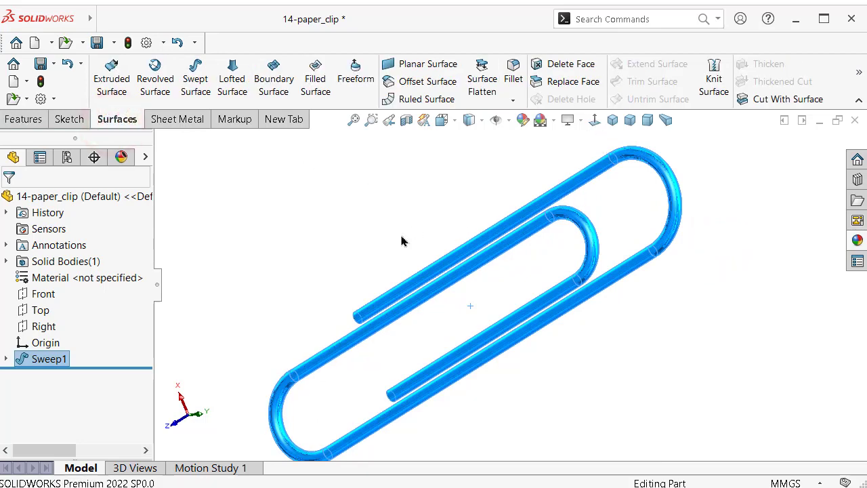
# Step: Create a 0.10 mm offset surface from the clip's faces as Surface-Offset1
pyautogui.click(418, 87)
pyautogui.write('0.1')
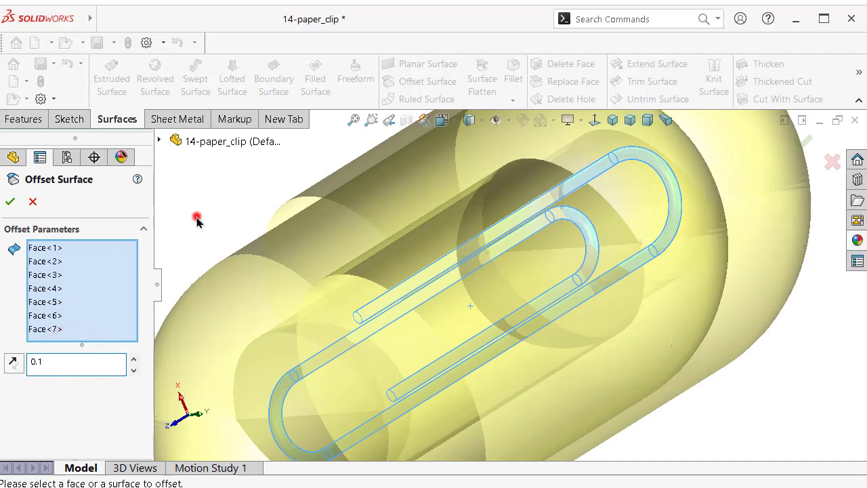
pyautogui.click(196, 218)
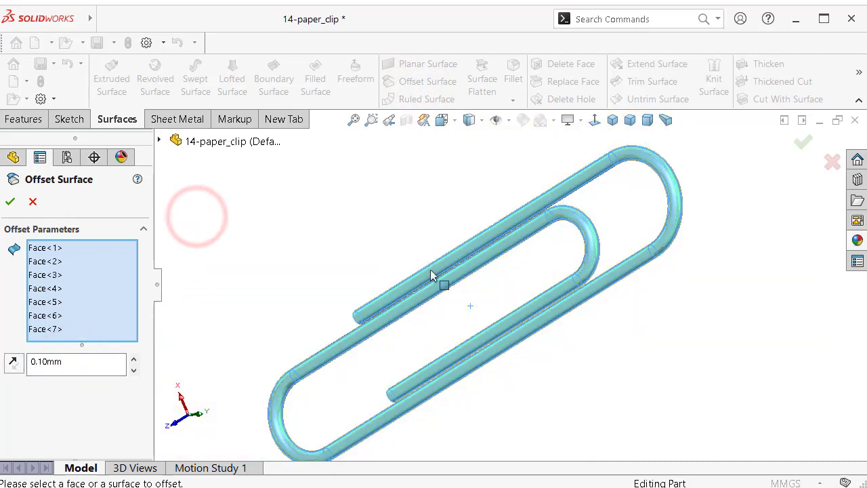
pyautogui.press('Left')
pyautogui.press('Left')
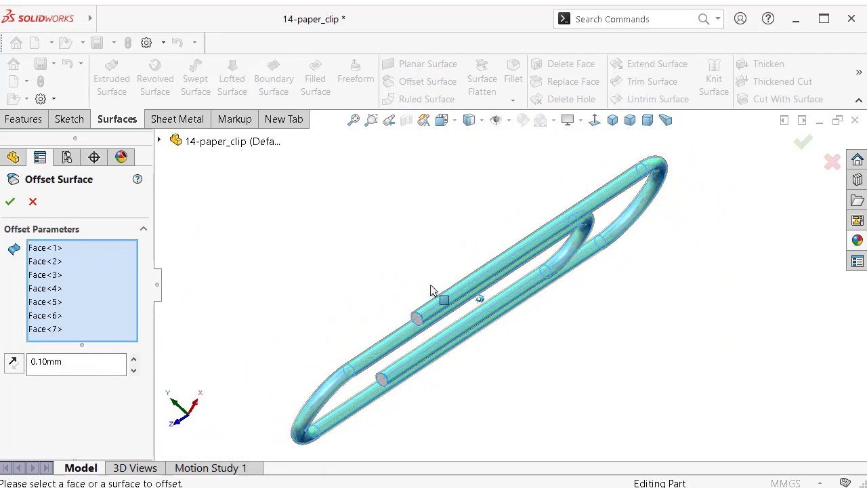
pyautogui.scroll(-3, 436, 296)
pyautogui.scroll(-3, 436, 298)
pyautogui.scroll(-2, 436, 303)
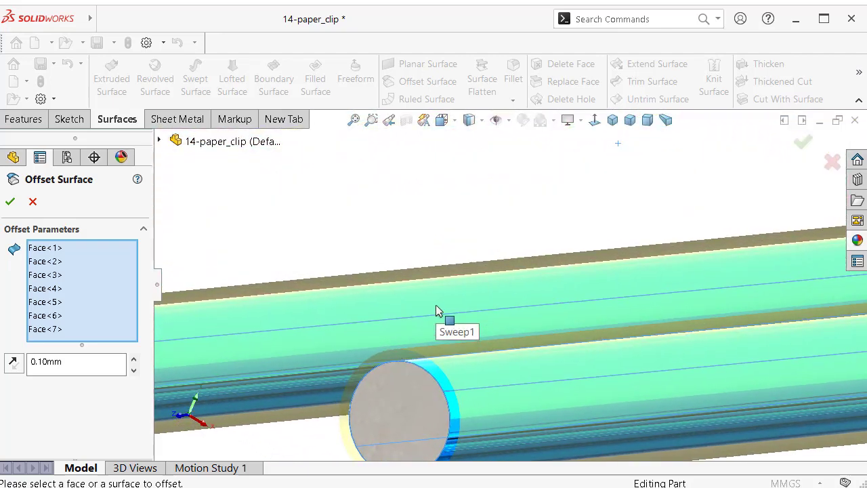
pyautogui.click(9, 204)
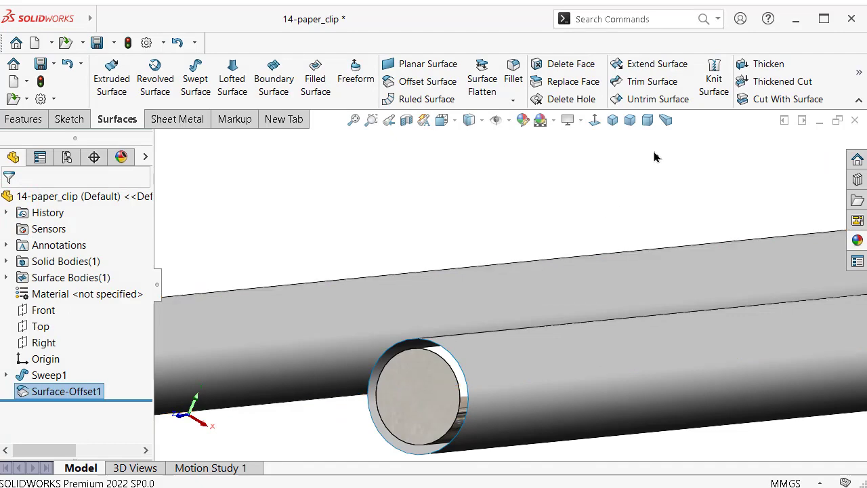
# Step: Thicken Surface-Offset1 by 0.10 mm with Merge result unchecked
pyautogui.scroll(2, 560, 285)
pyautogui.scroll(1, 515, 285)
pyautogui.scroll(2, 610, 223)
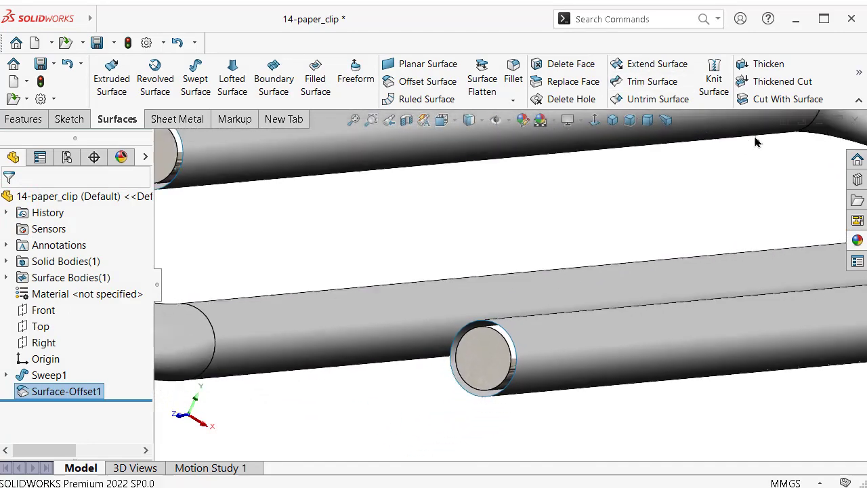
pyautogui.click(752, 63)
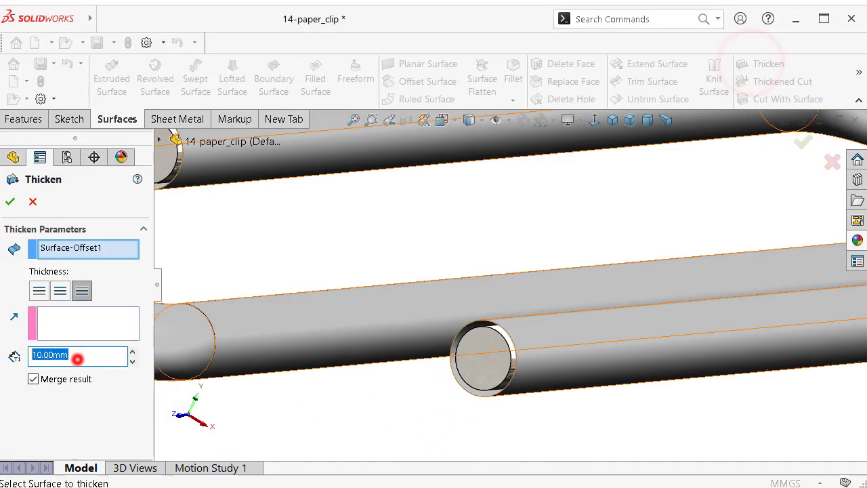
pyautogui.write('0.1')
pyautogui.click(35, 397)
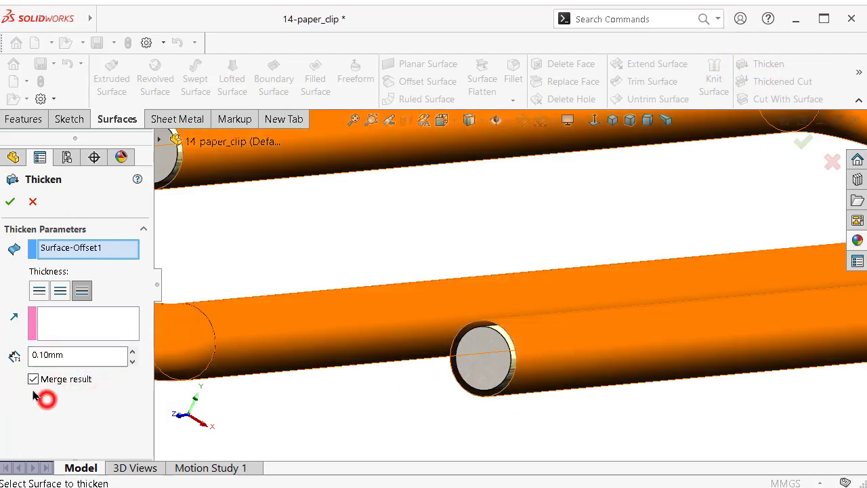
pyautogui.click(33, 379)
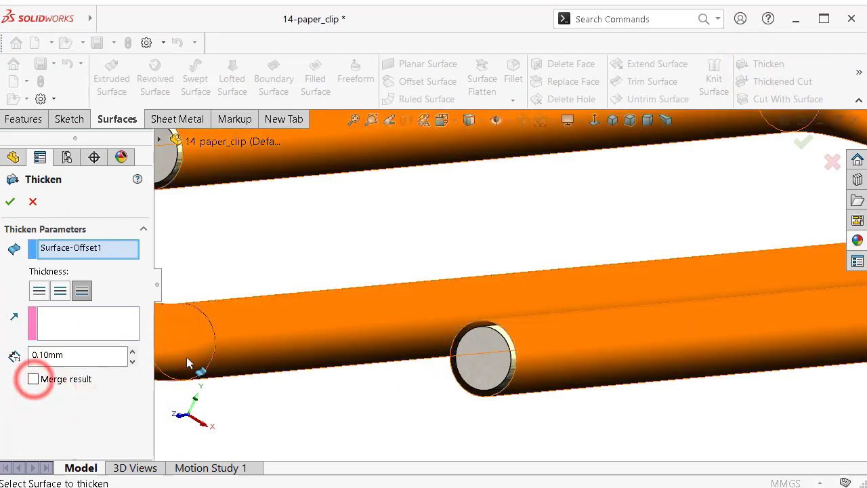
# Step: Compare both thicken sides, keep the original side, and create Thicken1
pyautogui.click(553, 355)
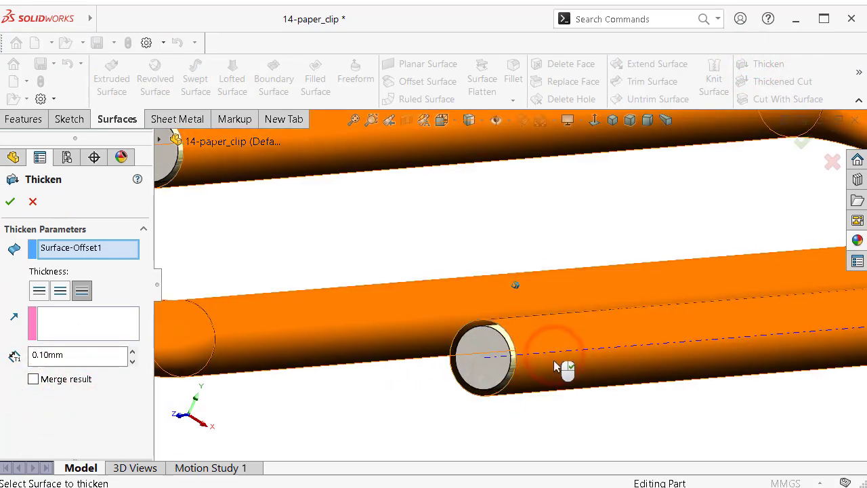
pyautogui.moveTo(554, 366); pyautogui.dragTo(530, 382, button='middle')
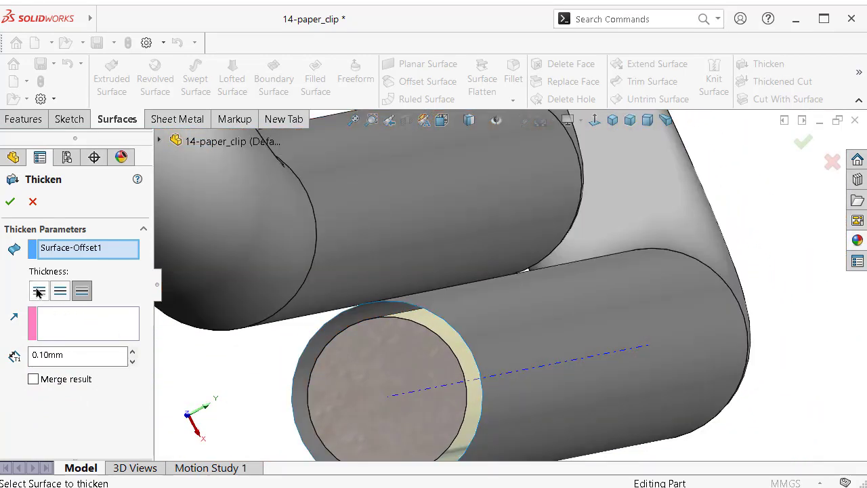
pyautogui.click(38, 291)
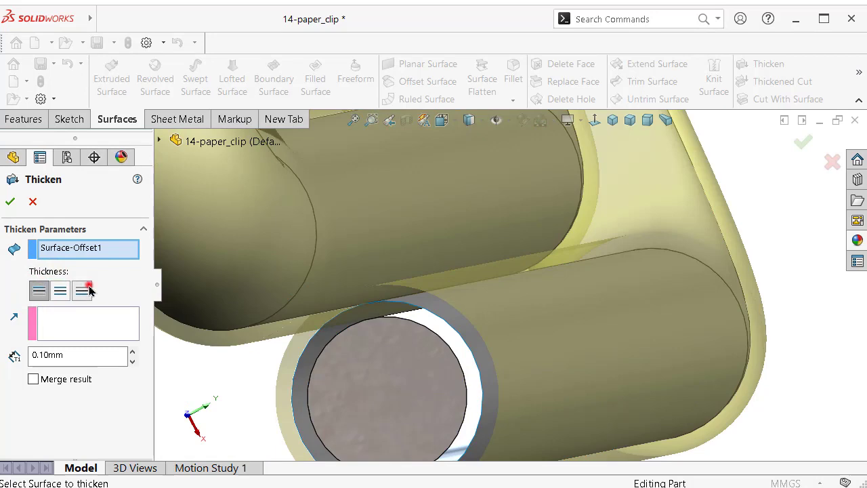
pyautogui.click(89, 290)
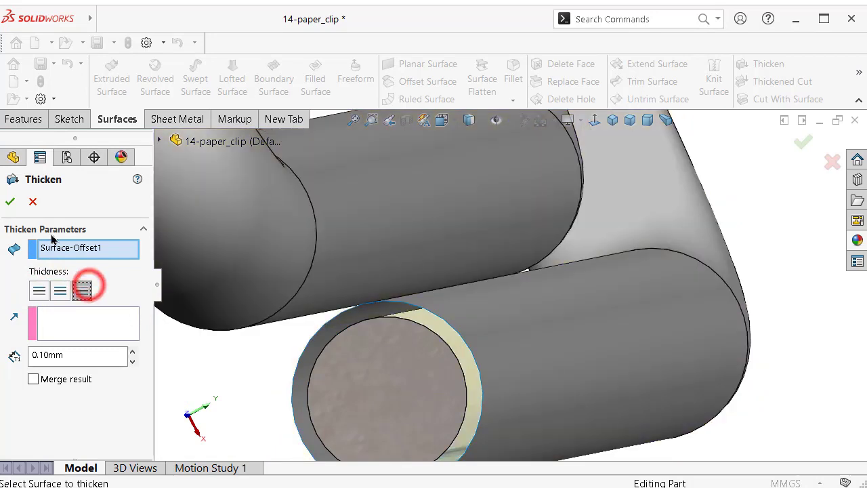
pyautogui.click(14, 201)
pyautogui.moveTo(422, 360)
pyautogui.mouseDown(button='middle')
pyautogui.moveTo(441, 349)
pyautogui.moveTo(353, 343)
pyautogui.moveTo(357, 139)
pyautogui.mouseUp(button='middle')
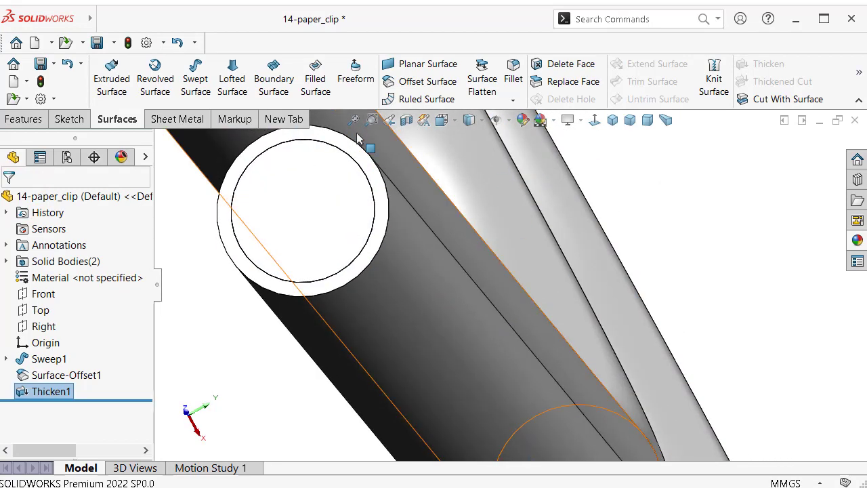
# Step: Zoom to fit and give the paper clip the red colour swatch appearance
pyautogui.click(353, 120)
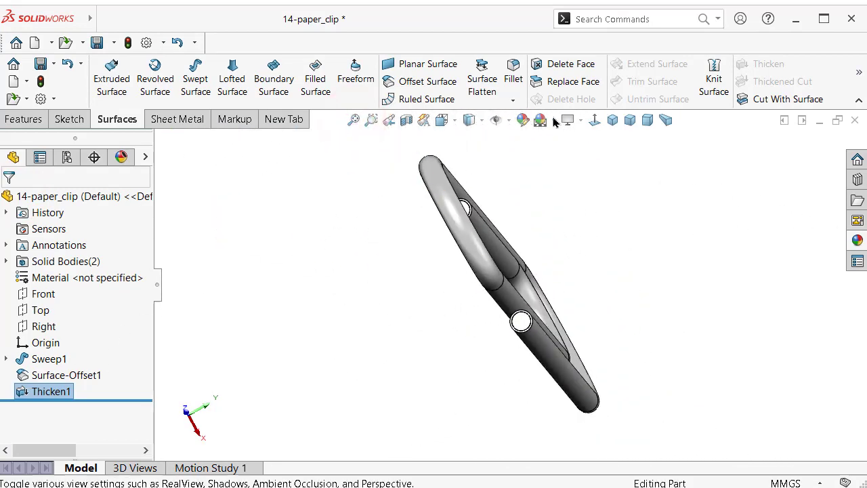
pyautogui.moveTo(516, 144)
pyautogui.mouseDown(button='middle')
pyautogui.moveTo(518, 320)
pyautogui.moveTo(472, 168)
pyautogui.mouseUp(button='middle')
pyautogui.click(524, 121)
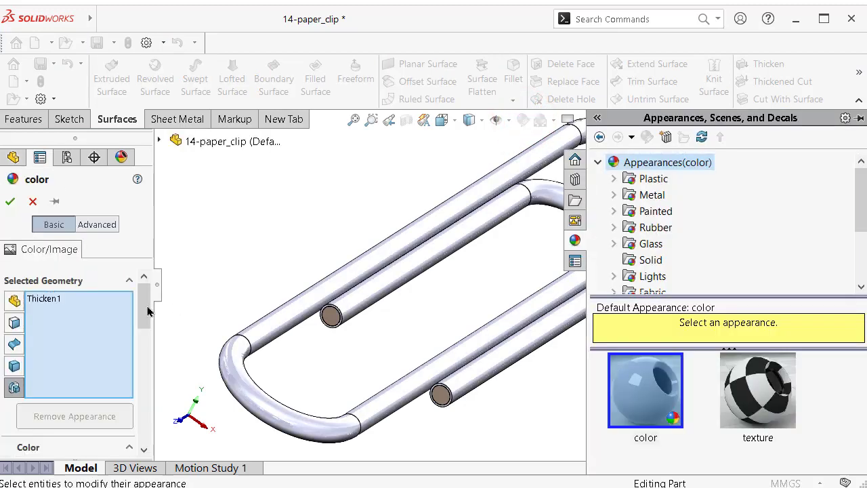
pyautogui.moveTo(141, 305); pyautogui.dragTo(153, 353)
pyautogui.click(36, 325)
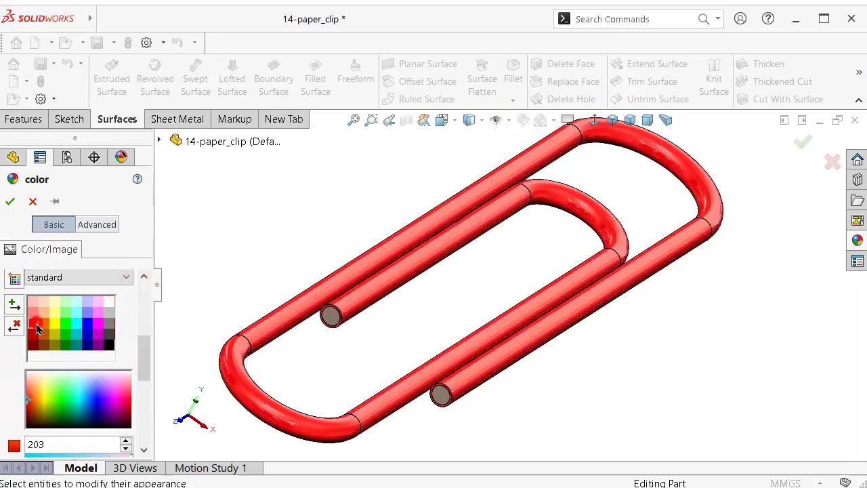
pyautogui.click(9, 199)
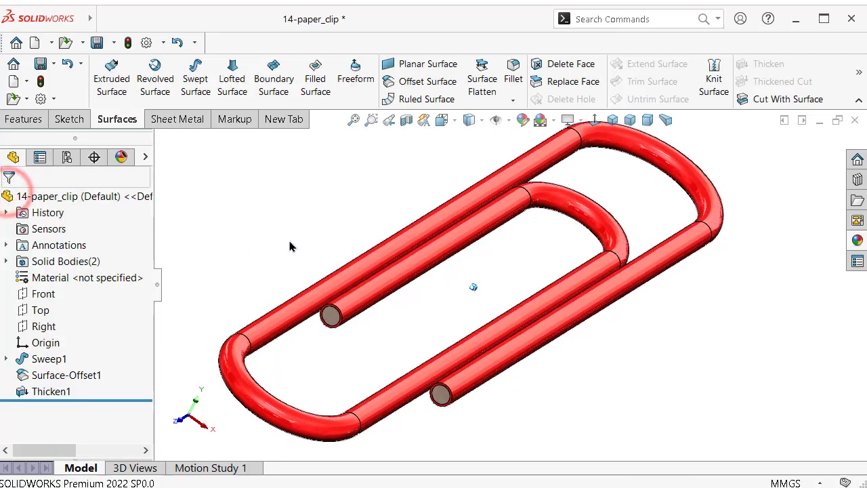
# Step: Hide the feature tree and orbit to a tilted view showing both loops
pyautogui.click(158, 288)
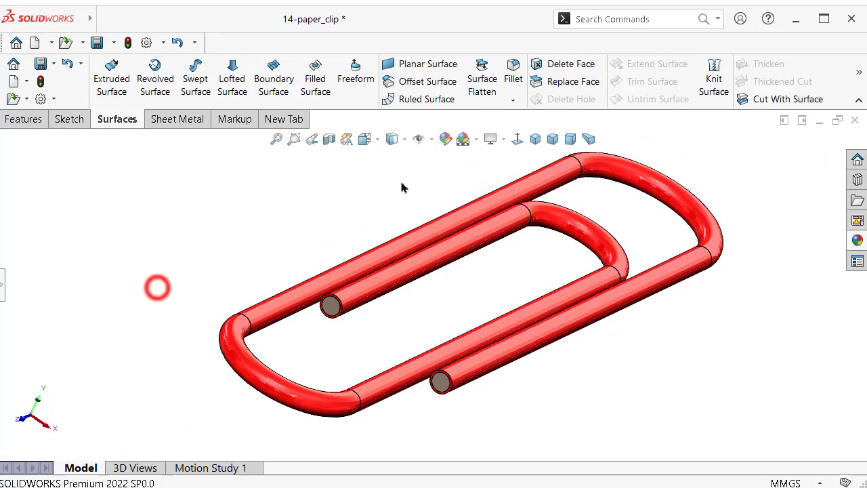
pyautogui.click(410, 139)
pyautogui.moveTo(325, 190)
pyautogui.mouseDown(button='middle')
pyautogui.moveTo(354, 212)
pyautogui.moveTo(313, 253)
pyautogui.mouseUp(button='middle')
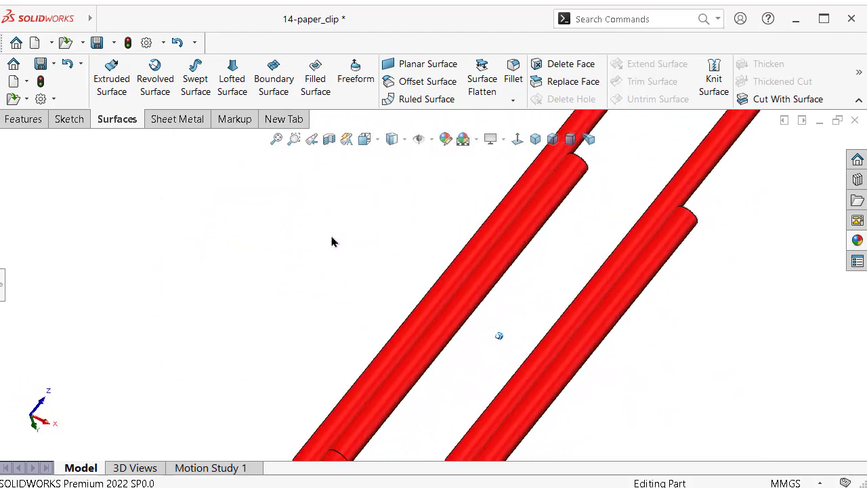
pyautogui.hotkey('ctrl', '3')
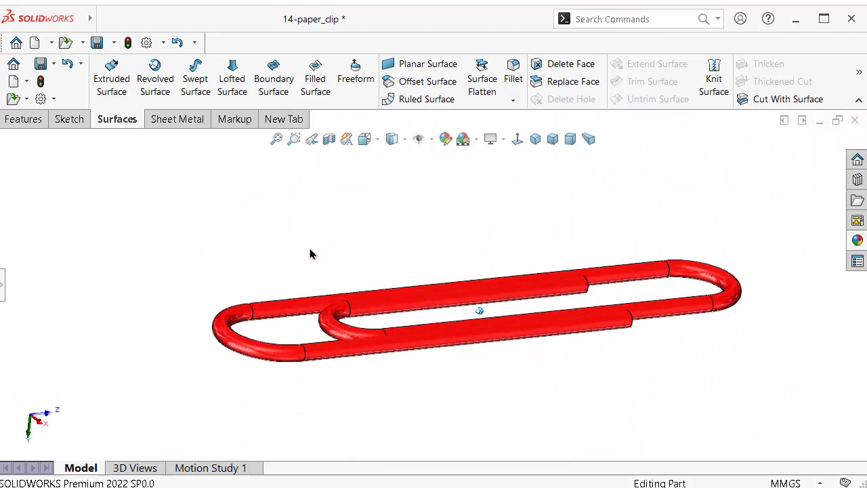
pyautogui.moveTo(310, 253); pyautogui.dragTo(433, 240, button='middle')
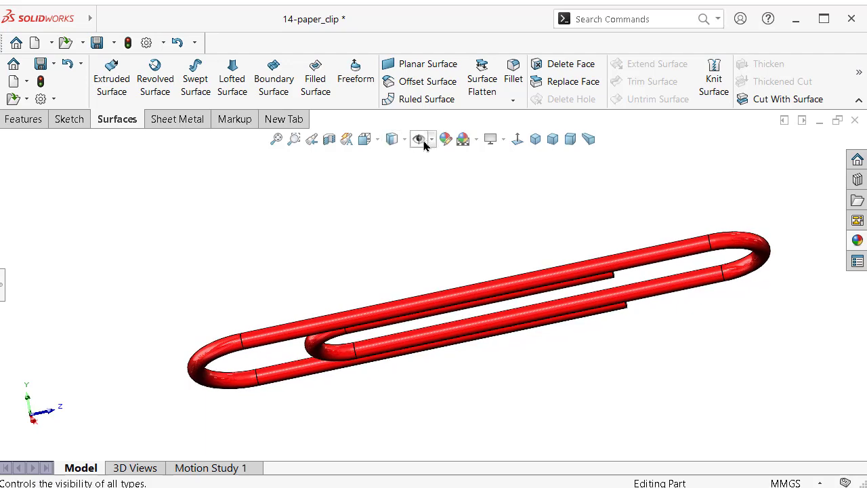
# Step: Show the clip shaded without edges, in perspective, isometric, with shadows in shaded mode
pyautogui.click(393, 140)
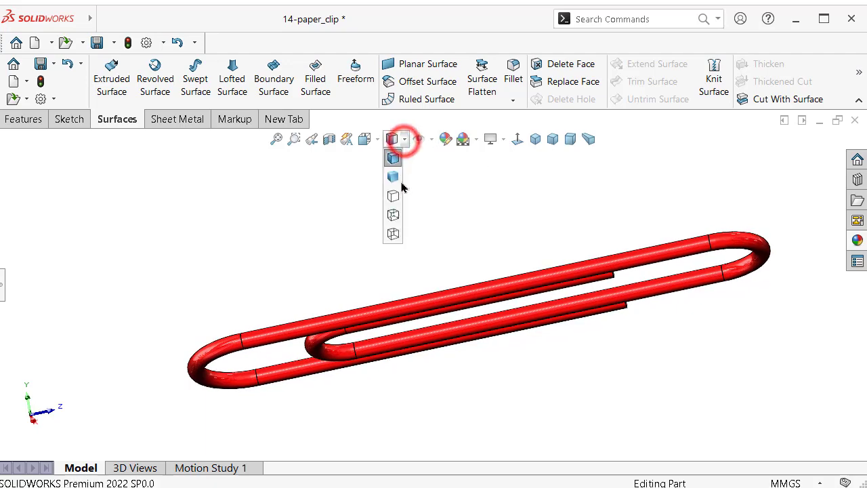
pyautogui.click(393, 176)
pyautogui.moveTo(402, 217); pyautogui.dragTo(412, 258, button='middle')
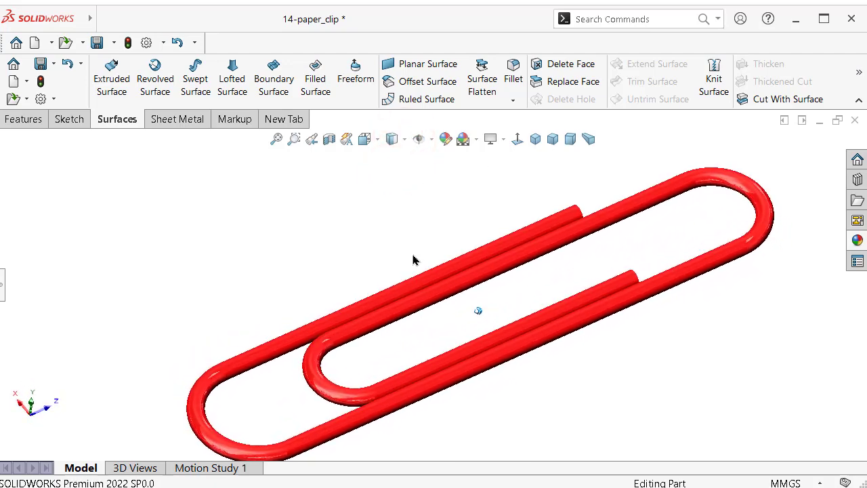
pyautogui.click(588, 139)
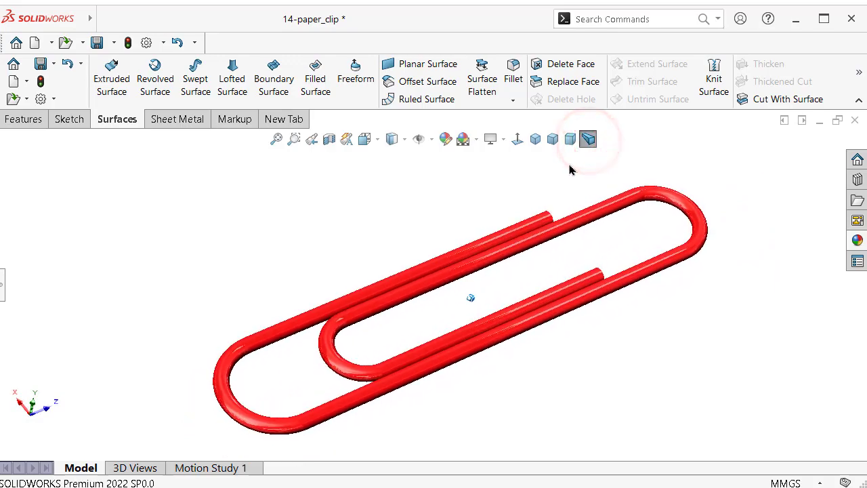
pyautogui.hotkey('ctrl', '7')
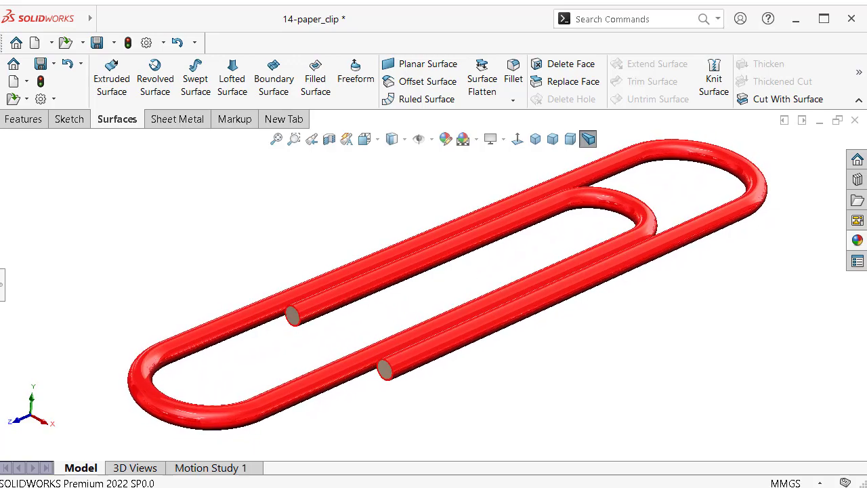
pyautogui.click(504, 139)
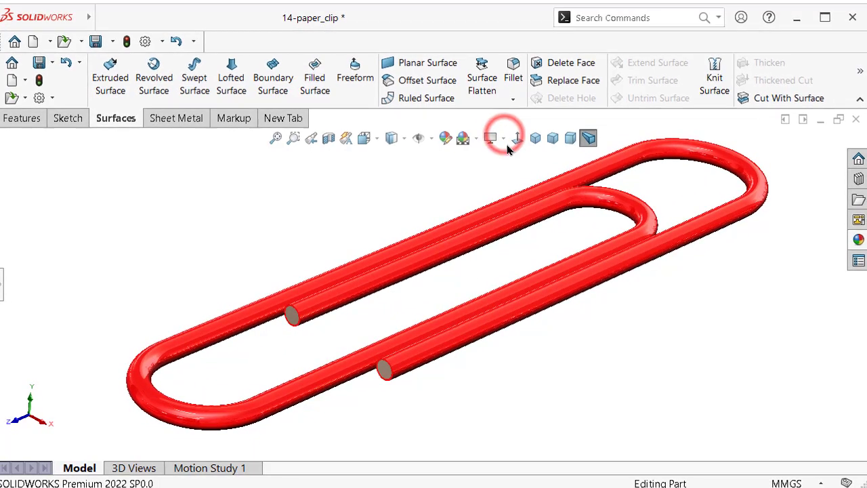
pyautogui.click(508, 175)
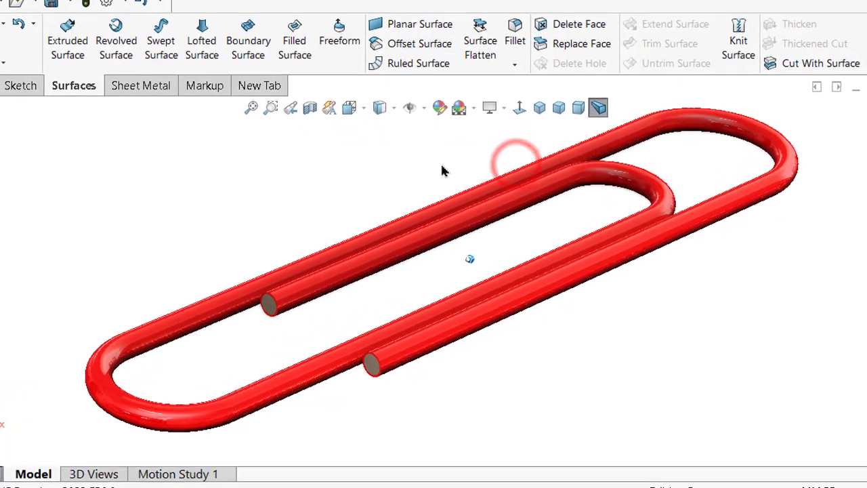